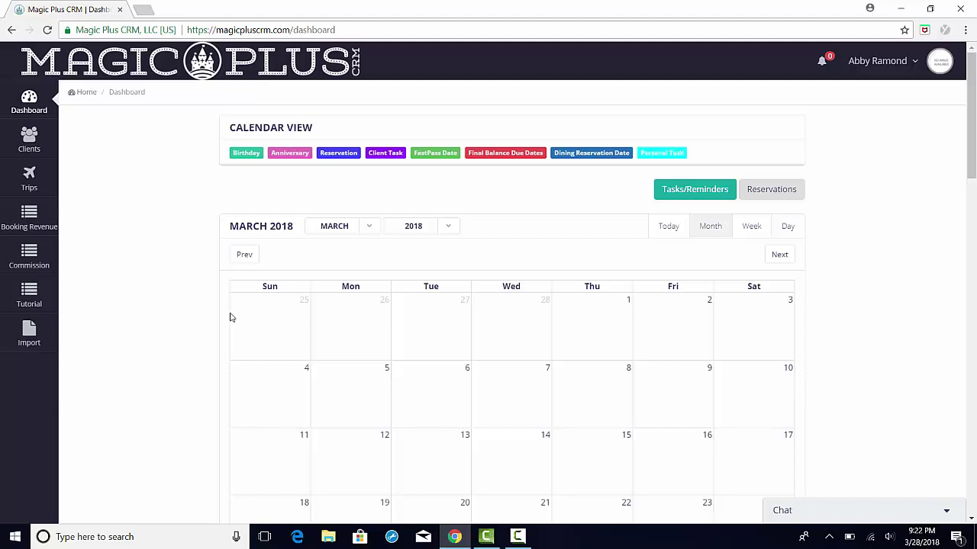
Open the agent's own profile from the account menu and scroll to Commission Tiers
{"action": "left_click", "coordinate": [914, 64]}
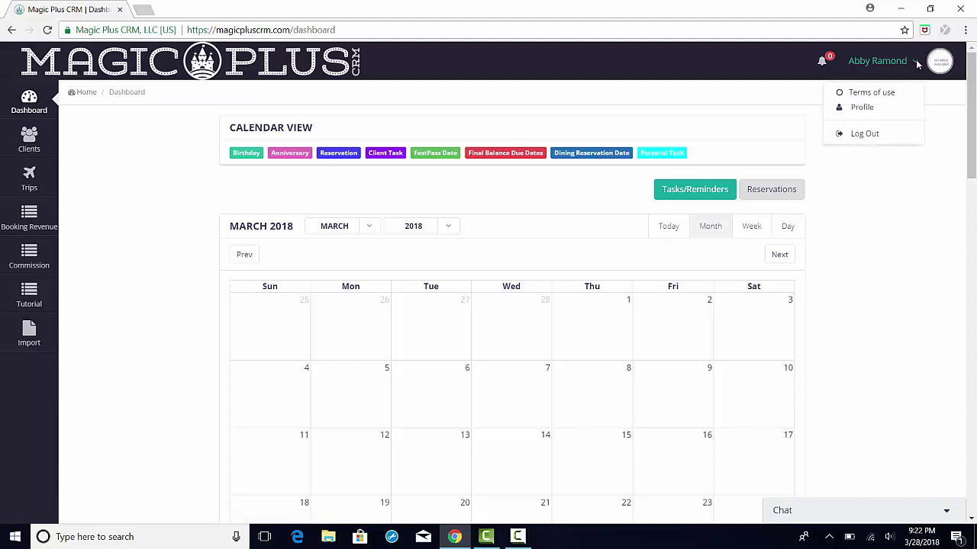
{"action": "left_click", "coordinate": [866, 113]}
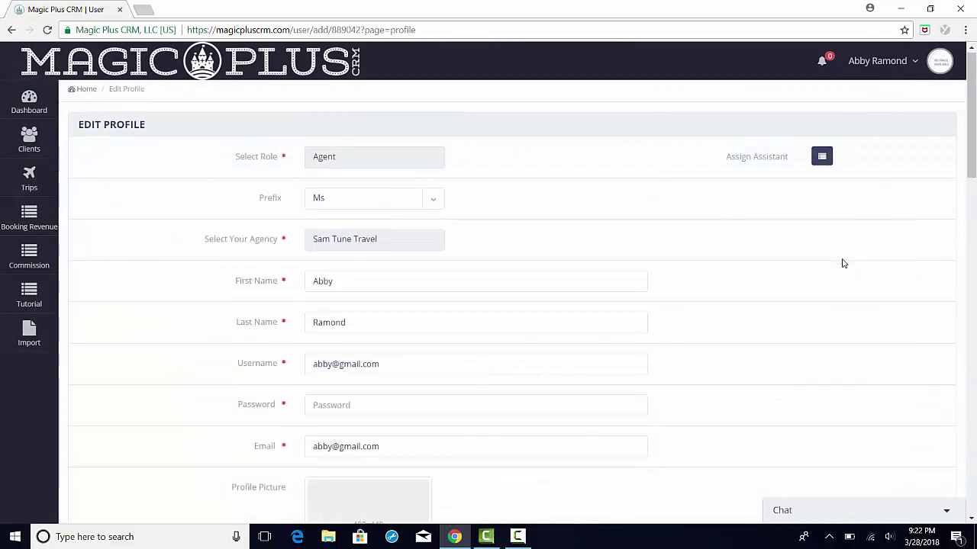
{"action": "scroll", "coordinate": [843, 263], "scroll_direction": "down", "scroll_amount": 10}
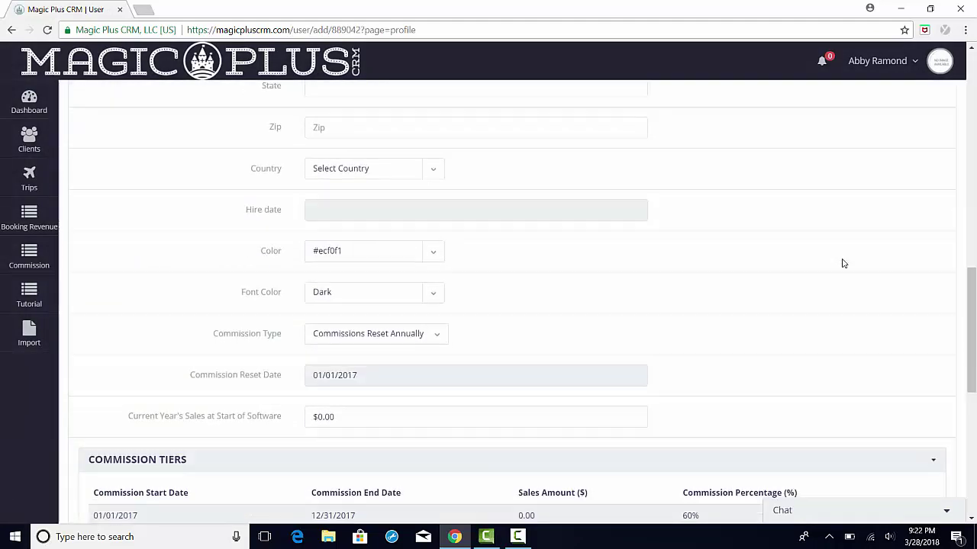
{"action": "scroll", "coordinate": [843, 263], "scroll_direction": "down", "scroll_amount": 3}
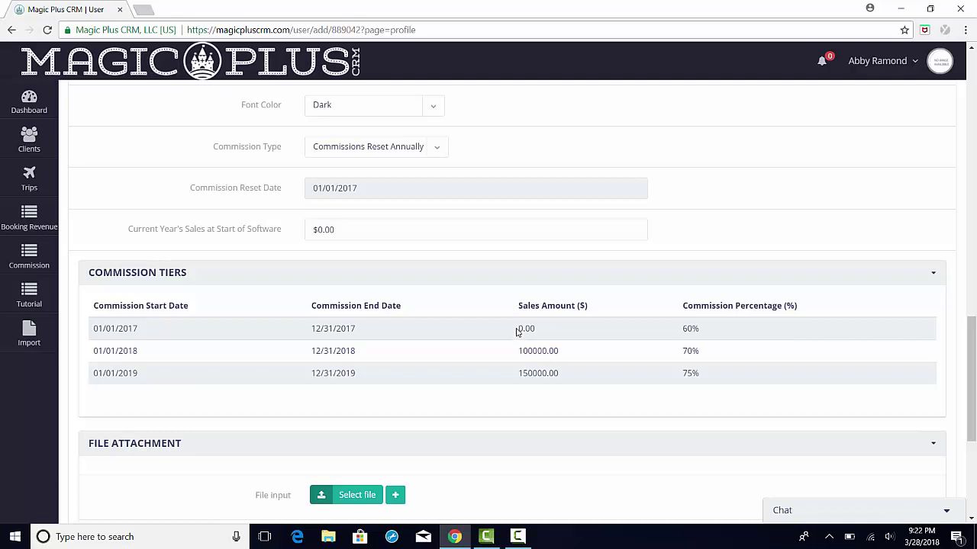
Highlight each tier in turn: 0.00 at 60%, 100000.00 at 70%, 150000.00 at 75%
{"action": "left_click_drag", "start_coordinate": [515, 330], "coordinate": [717, 329]}
{"action": "left_click", "coordinate": [719, 329]}
{"action": "left_click_drag", "start_coordinate": [520, 351], "coordinate": [716, 354]}
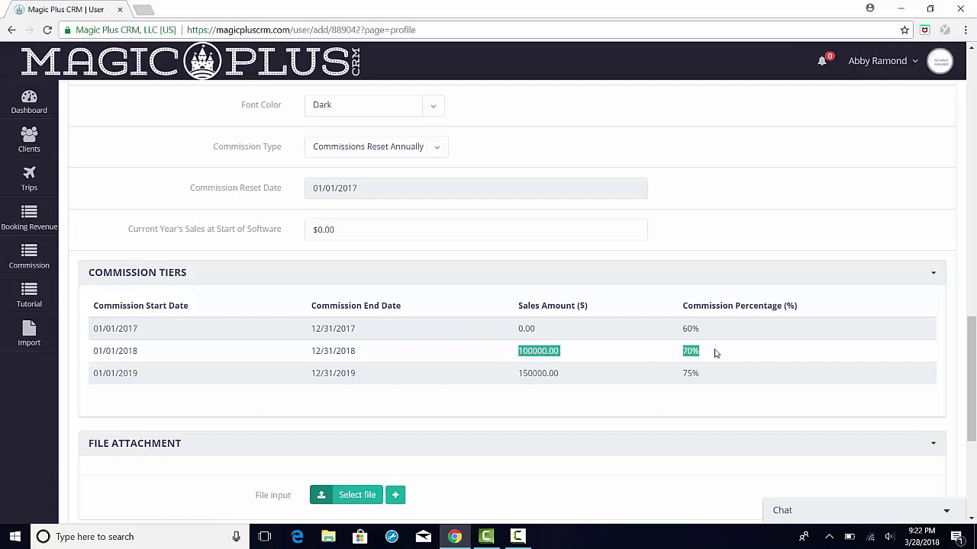
{"action": "left_click", "coordinate": [715, 353]}
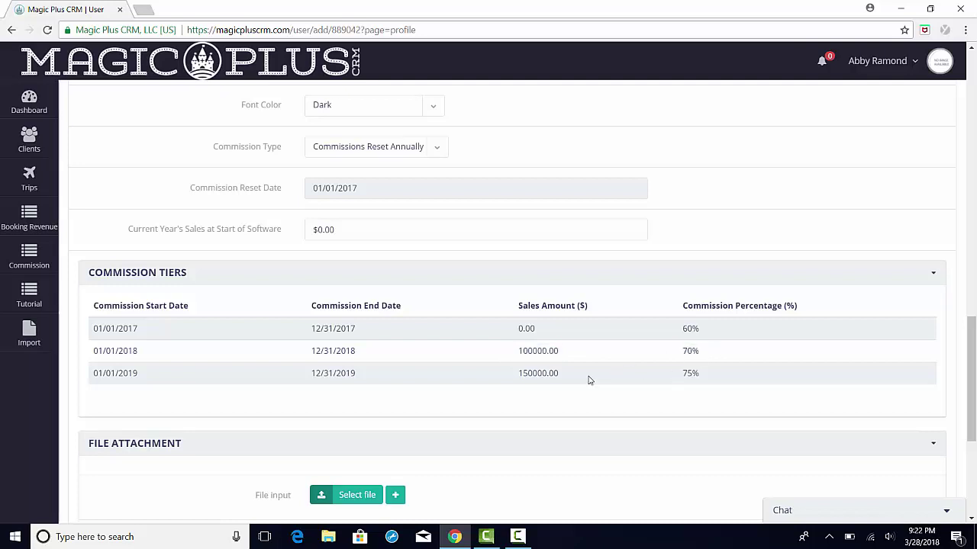
{"action": "left_click_drag", "start_coordinate": [515, 377], "coordinate": [707, 375]}
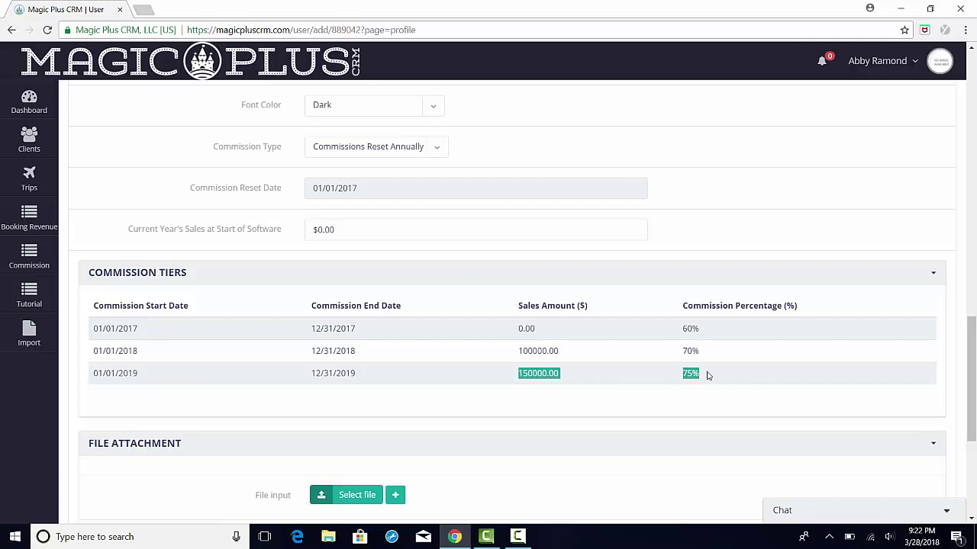
{"action": "left_click", "coordinate": [706, 375]}
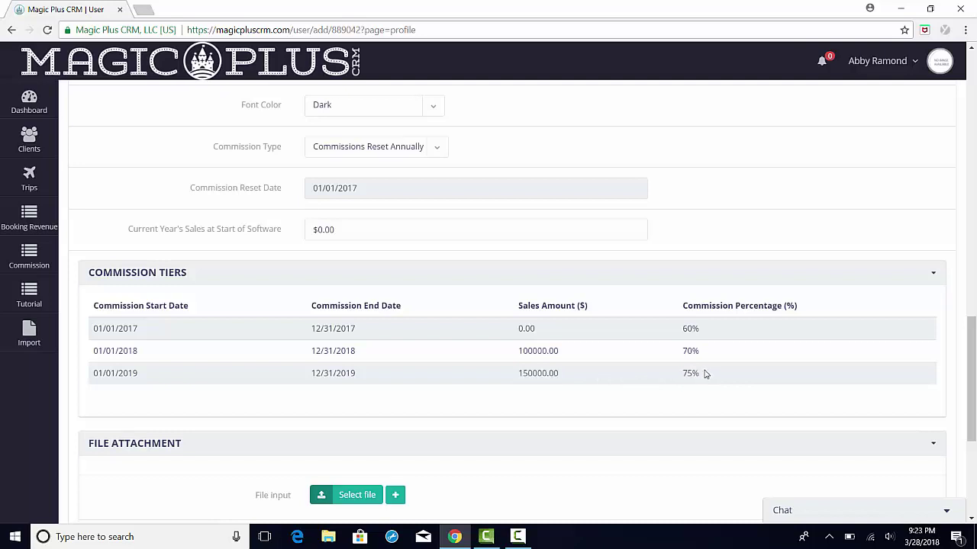
Keep Commission Type on Commissions Reset Annually and re-highlight the first tier, 0.00 at 60%
{"action": "left_click", "coordinate": [438, 150]}
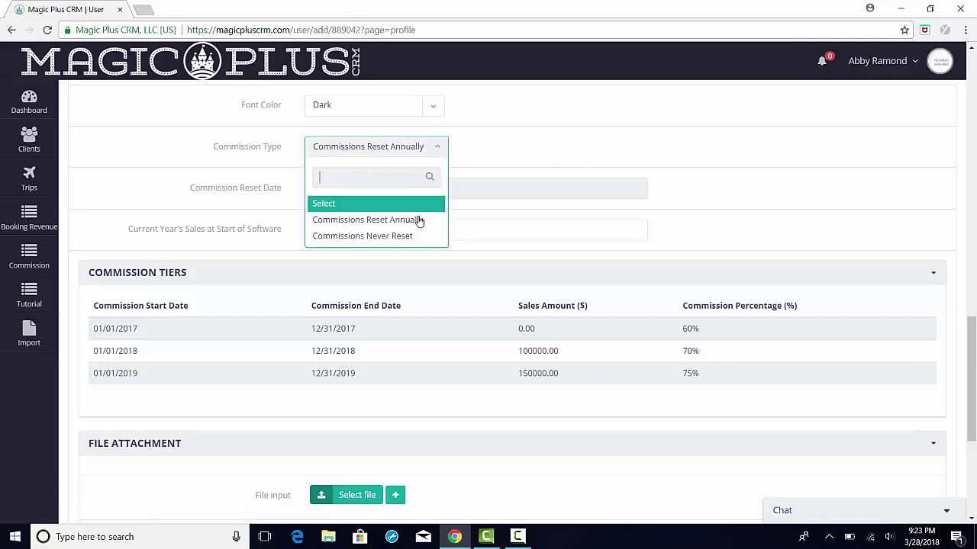
{"action": "left_click", "coordinate": [419, 220]}
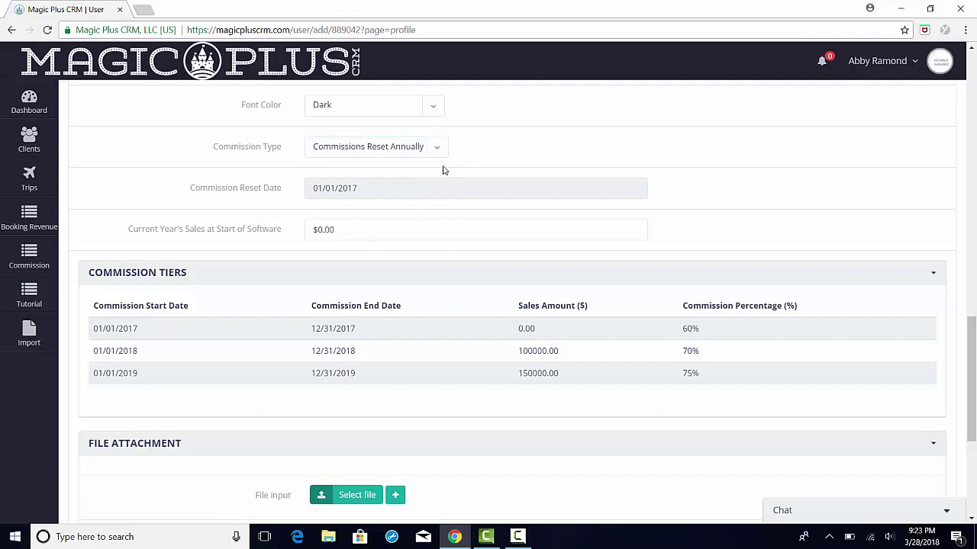
{"action": "left_click_drag", "start_coordinate": [513, 330], "coordinate": [706, 334]}
{"action": "left_click", "coordinate": [705, 334]}
{"action": "mouse_move", "coordinate": [37, 258]}
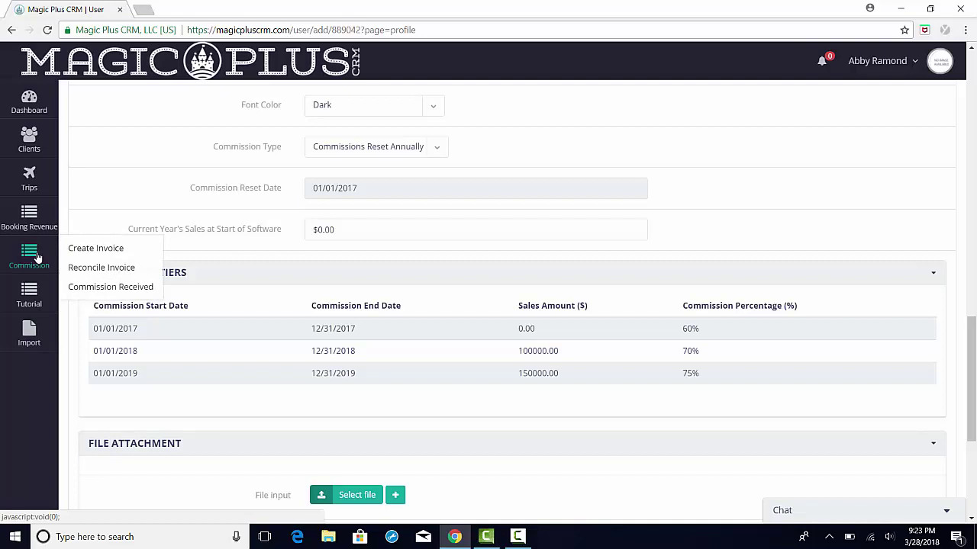
Open the Create Invoice page, glance at its results, and try the check-in and check-out date fields
{"action": "left_click", "coordinate": [86, 254]}
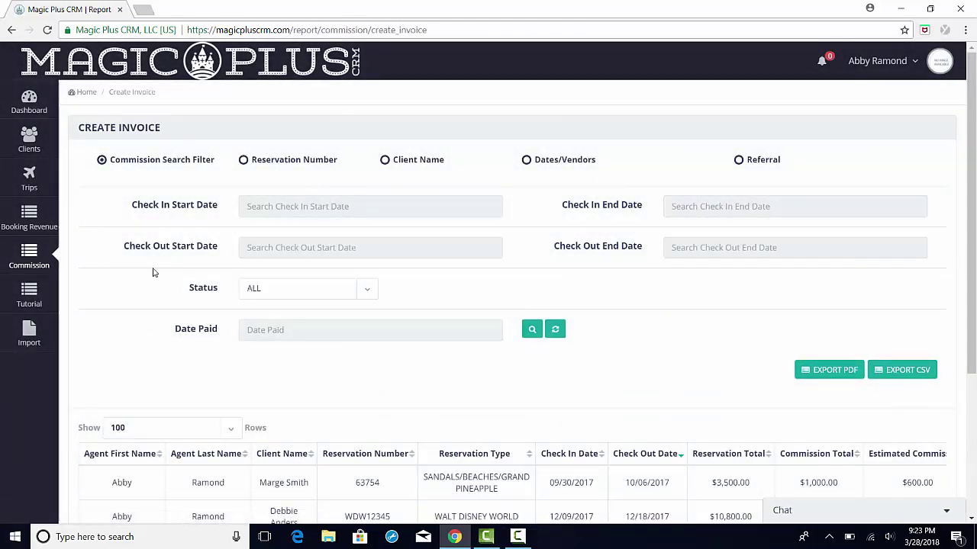
{"action": "scroll", "coordinate": [154, 273], "scroll_direction": "down", "scroll_amount": 1}
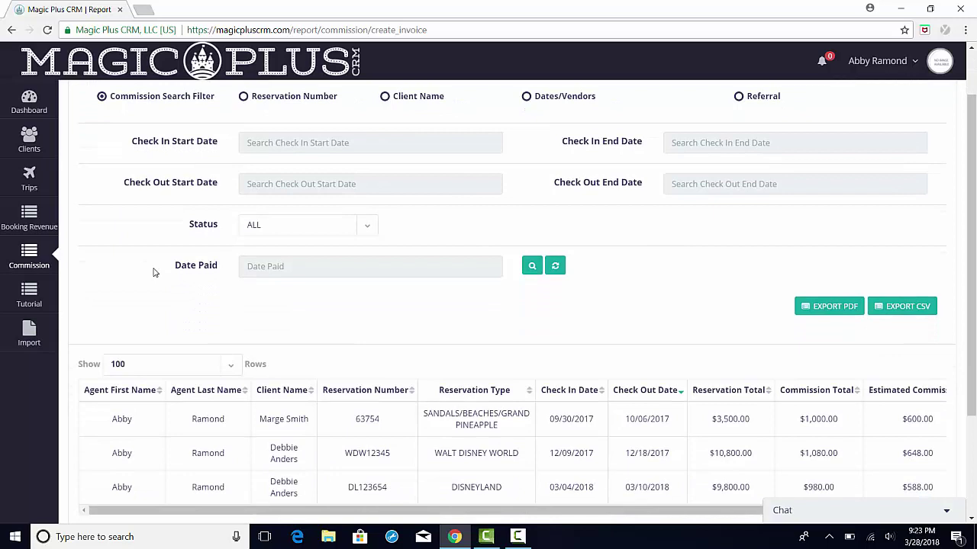
{"action": "scroll", "coordinate": [153, 272], "scroll_direction": "up", "scroll_amount": 1}
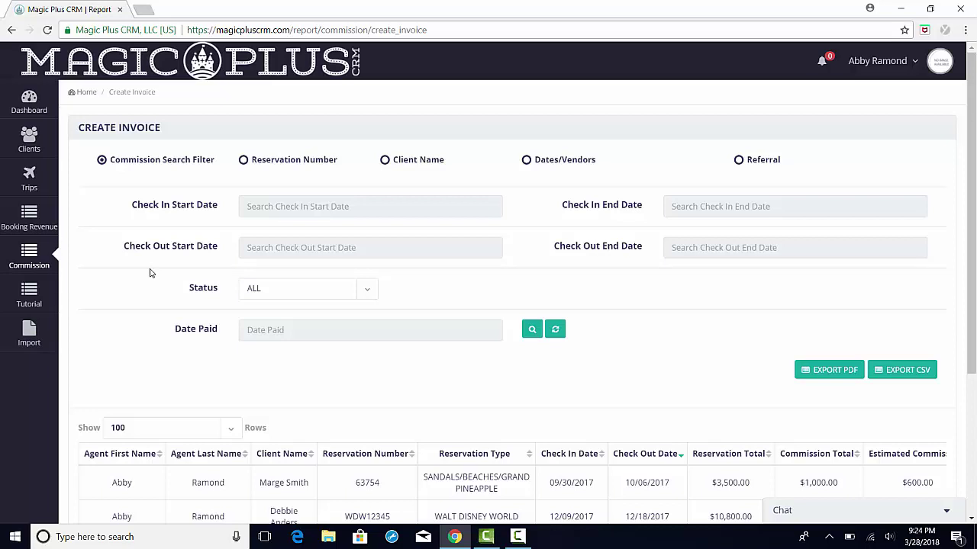
{"action": "left_click", "coordinate": [282, 206]}
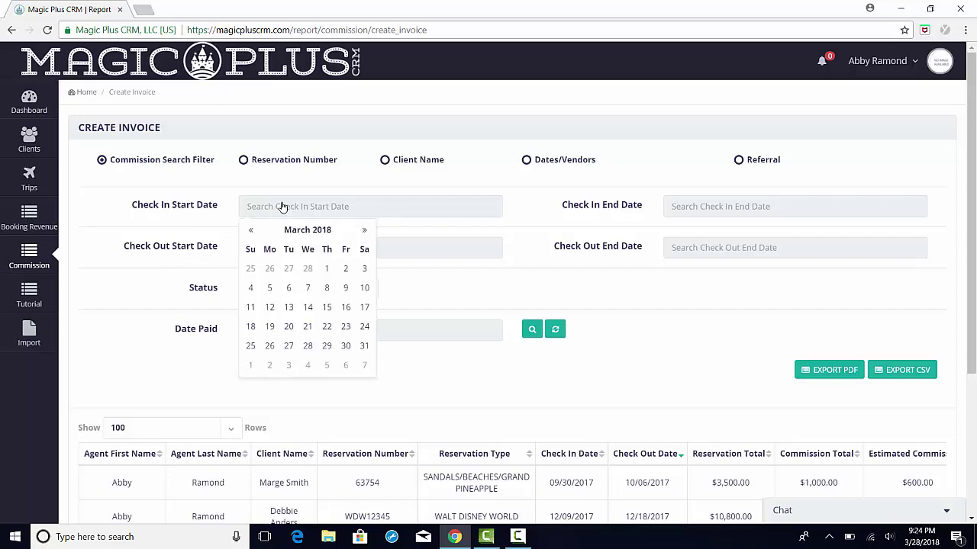
{"action": "left_click", "coordinate": [429, 248]}
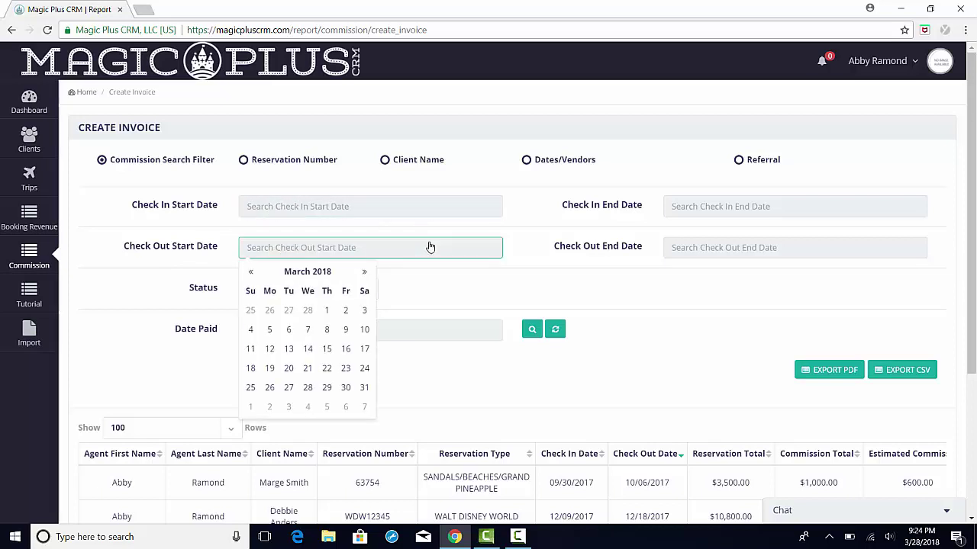
Cycle through the search-by tabs, return to commission filters, and keep invoice status on ALL
{"action": "left_click", "coordinate": [244, 161]}
{"action": "left_click", "coordinate": [386, 163]}
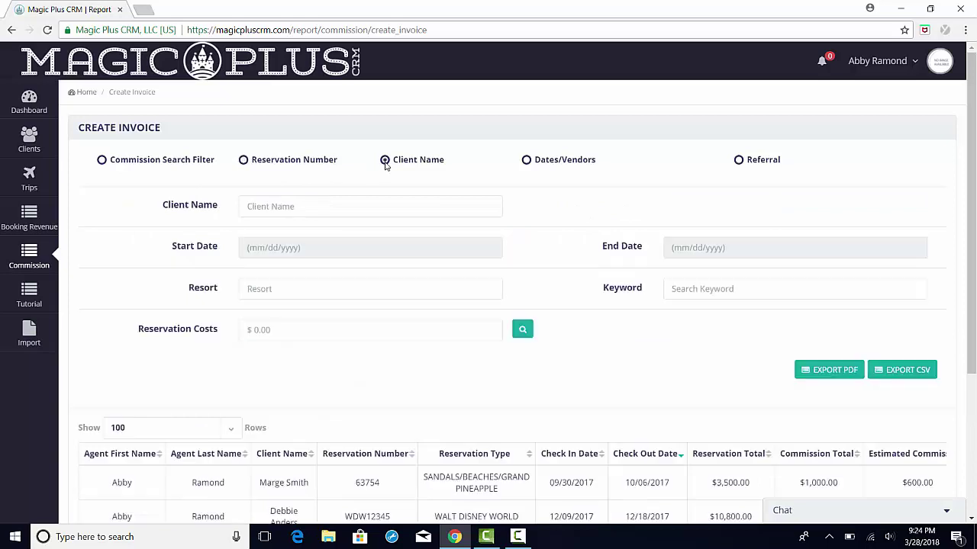
{"action": "left_click", "coordinate": [527, 162]}
{"action": "left_click", "coordinate": [739, 161]}
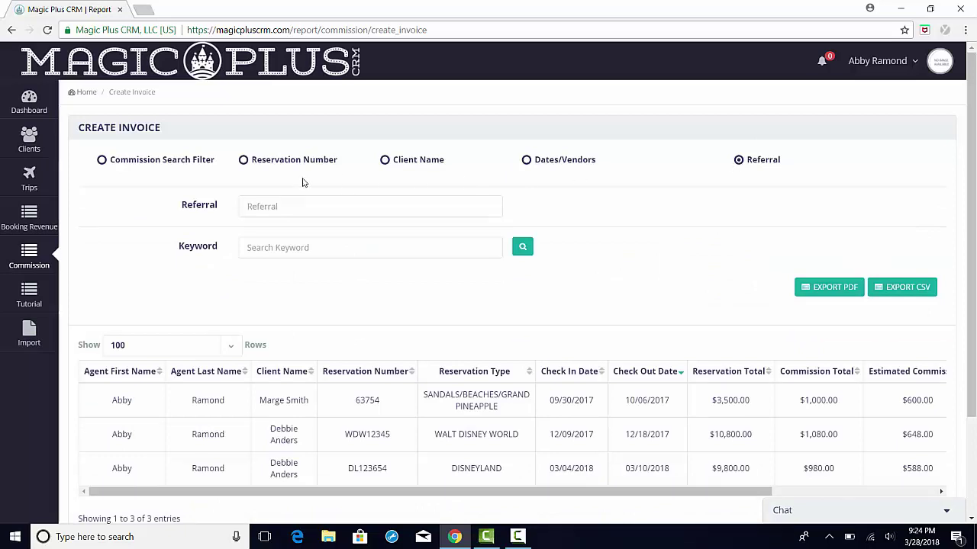
{"action": "left_click", "coordinate": [243, 162]}
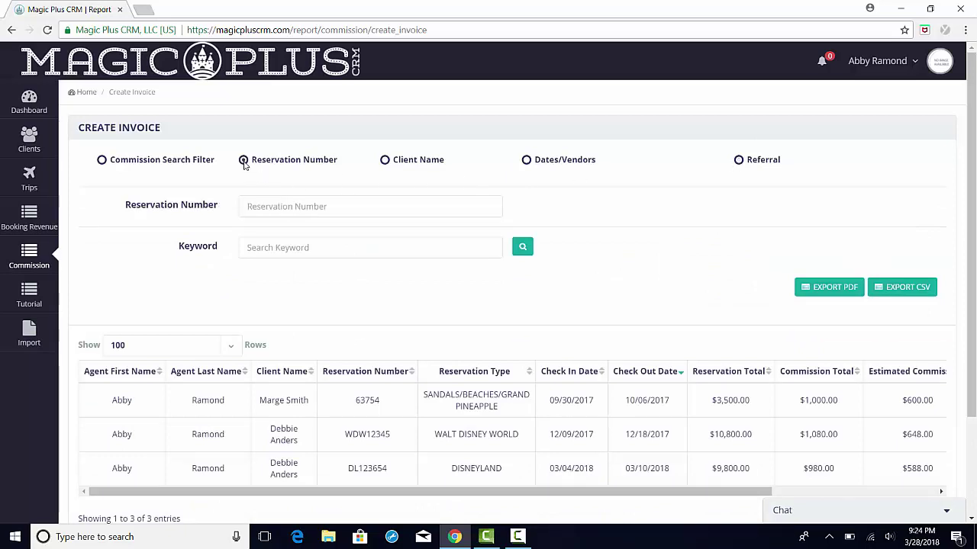
{"action": "left_click", "coordinate": [103, 161]}
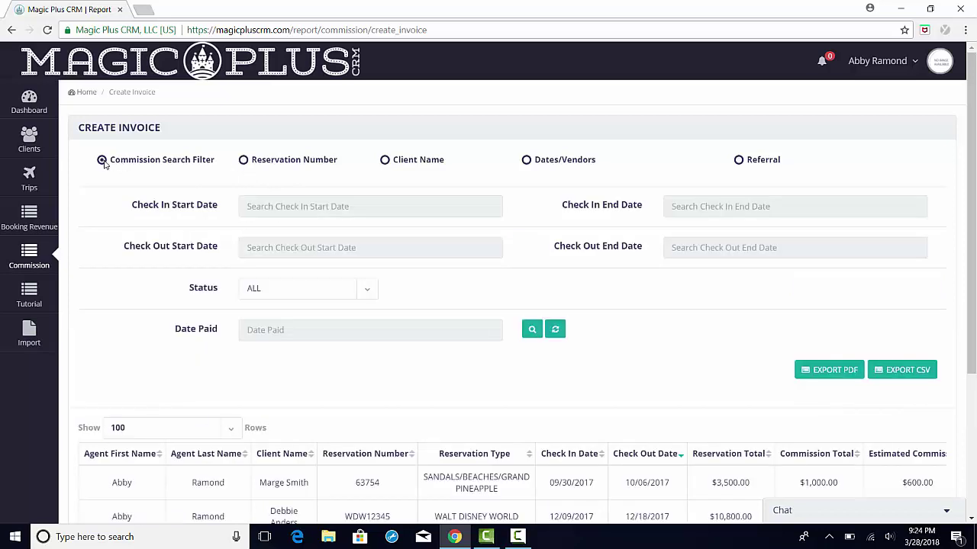
{"action": "left_click", "coordinate": [367, 295]}
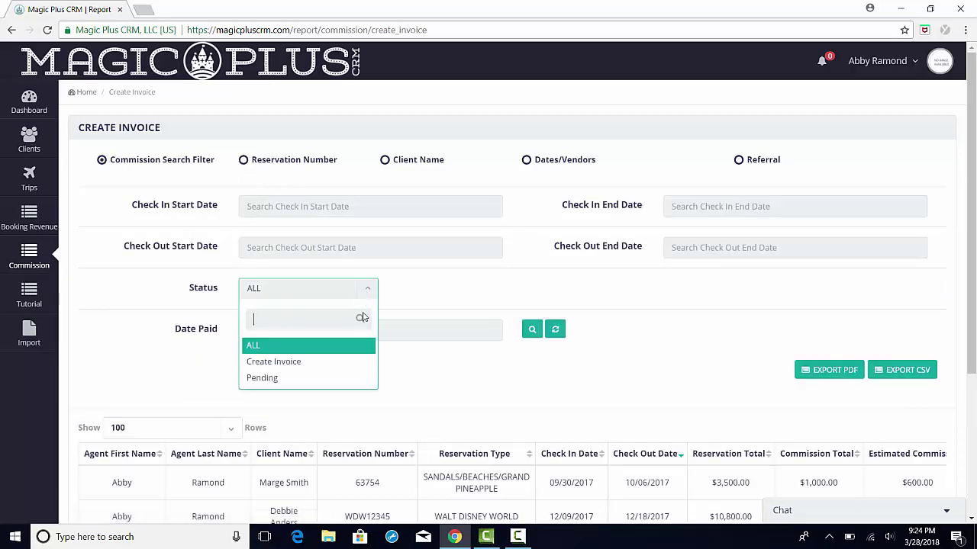
{"action": "left_click", "coordinate": [357, 353]}
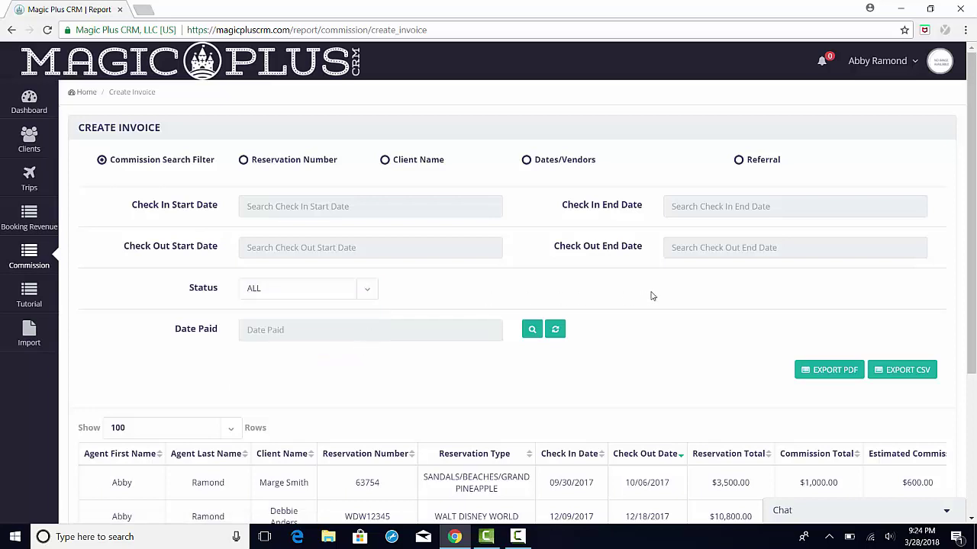
Sort the results by Reservation Type, then by Reservation Number, and reset the search filters
{"action": "scroll", "coordinate": [652, 296], "scroll_direction": "down", "scroll_amount": 3}
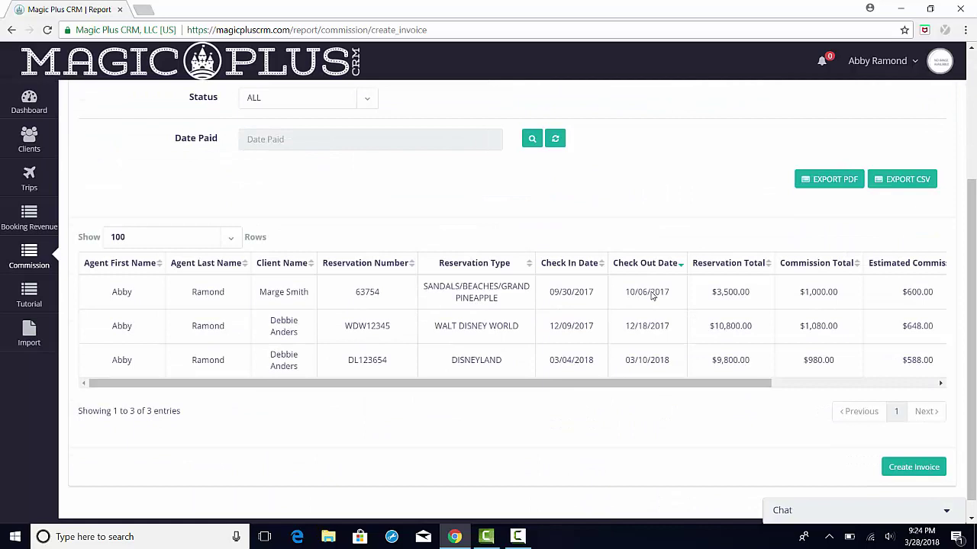
{"action": "left_click", "coordinate": [529, 267]}
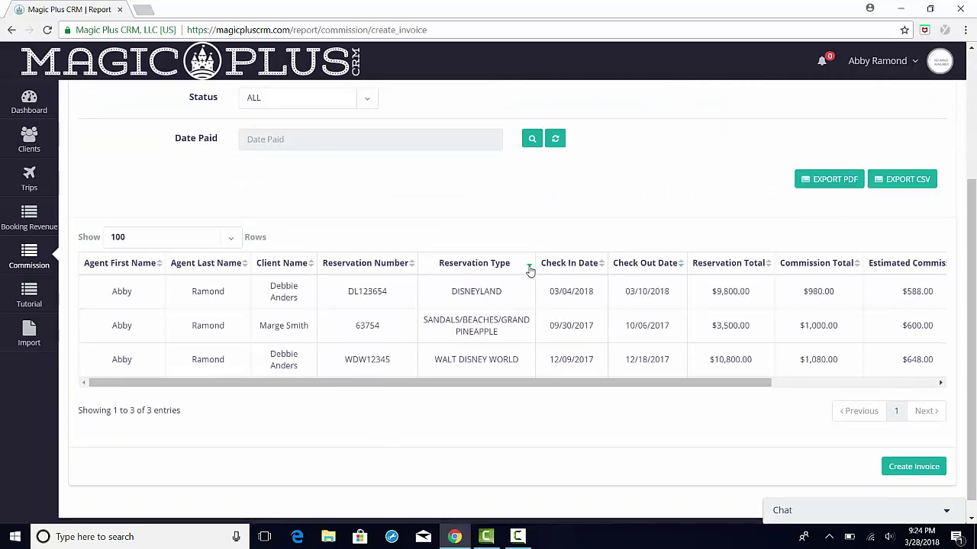
{"action": "left_click", "coordinate": [411, 265]}
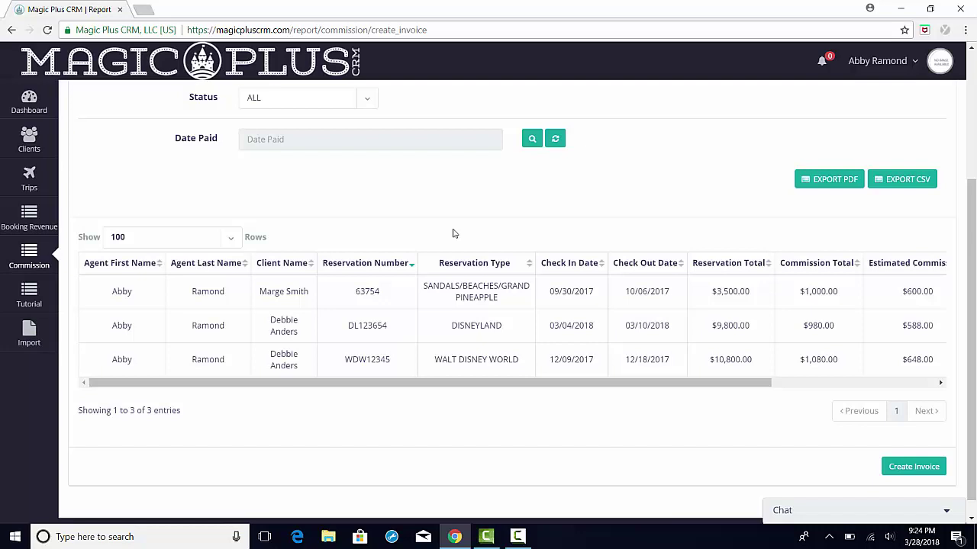
{"action": "left_click", "coordinate": [555, 140]}
{"action": "scroll", "coordinate": [556, 222], "scroll_direction": "up", "scroll_amount": 1}
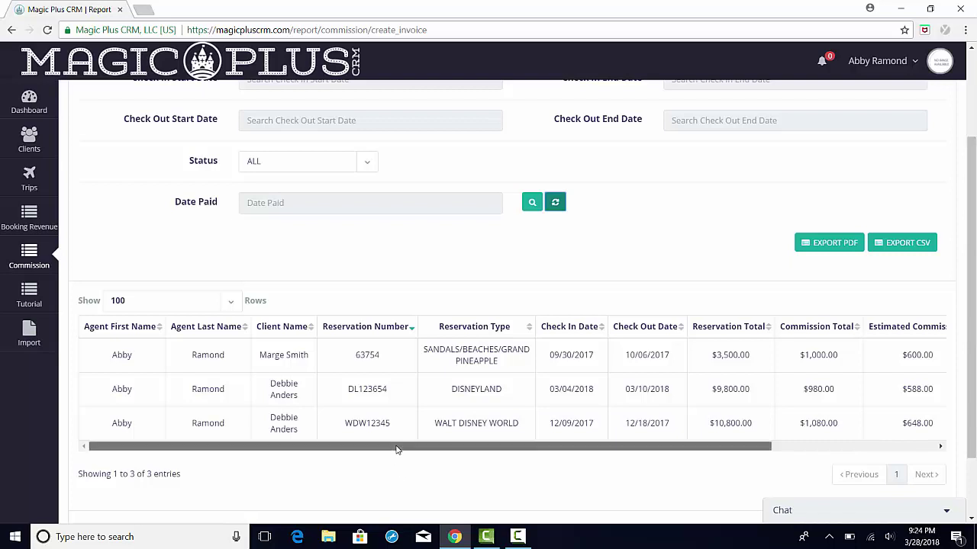
Mark only the DISNEYLAND reservation for invoicing, leaving SANDALS unmarked, and create its invoice
{"action": "left_click_drag", "start_coordinate": [397, 449], "coordinate": [645, 458]}
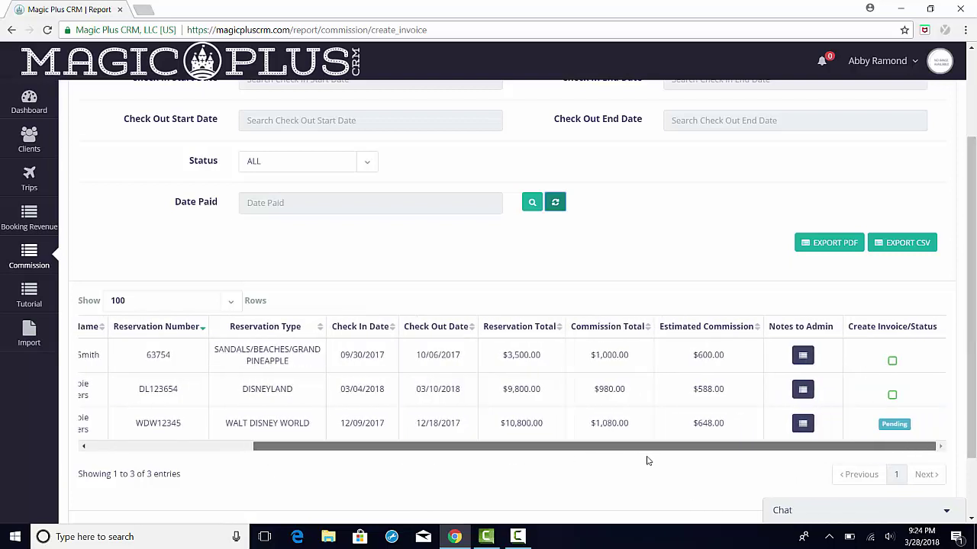
{"action": "left_click", "coordinate": [892, 396]}
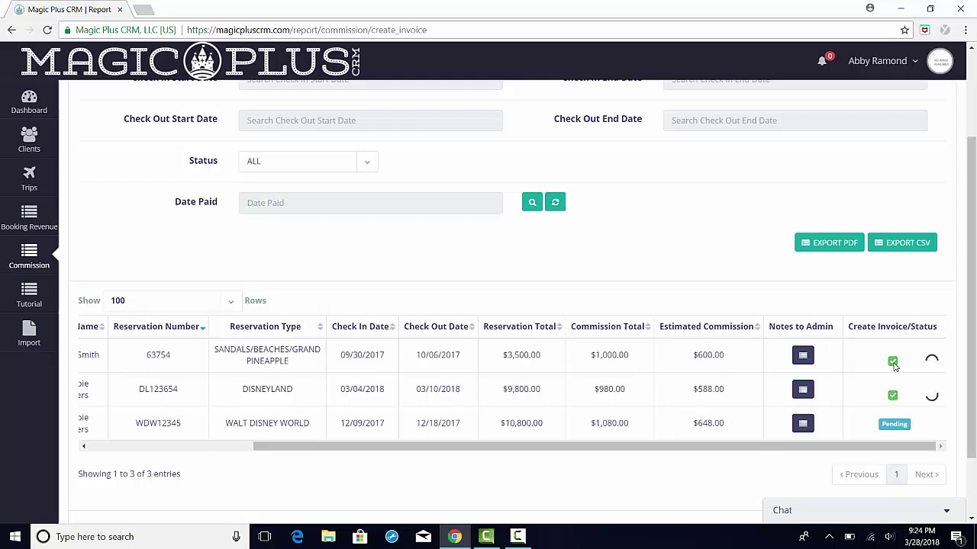
{"action": "left_click", "coordinate": [893, 363]}
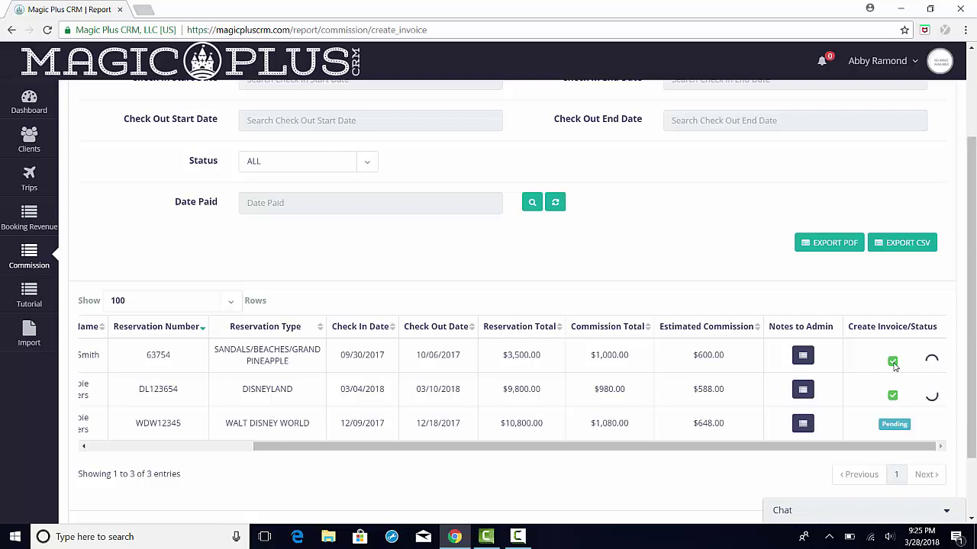
{"action": "left_click", "coordinate": [893, 362]}
{"action": "scroll", "coordinate": [825, 422], "scroll_direction": "down", "scroll_amount": 2}
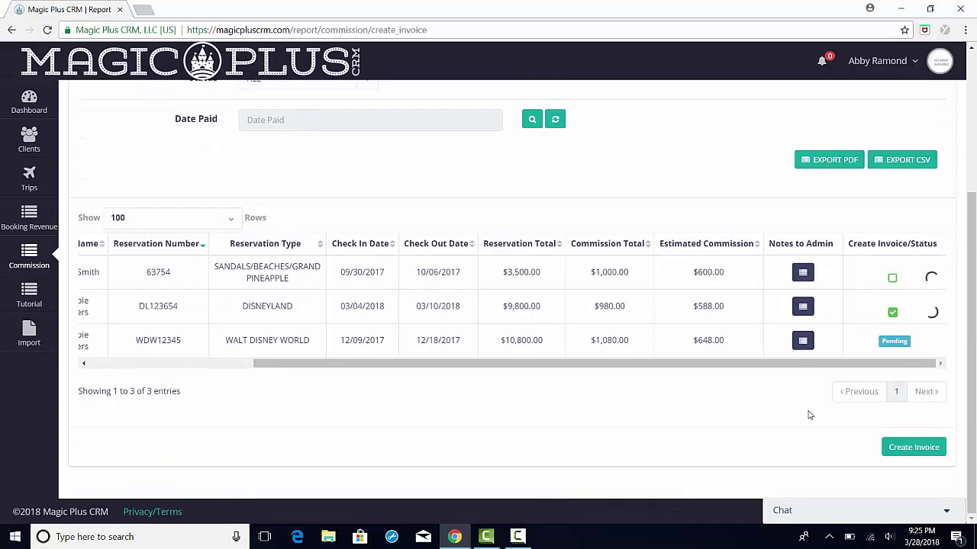
{"action": "left_click", "coordinate": [904, 450]}
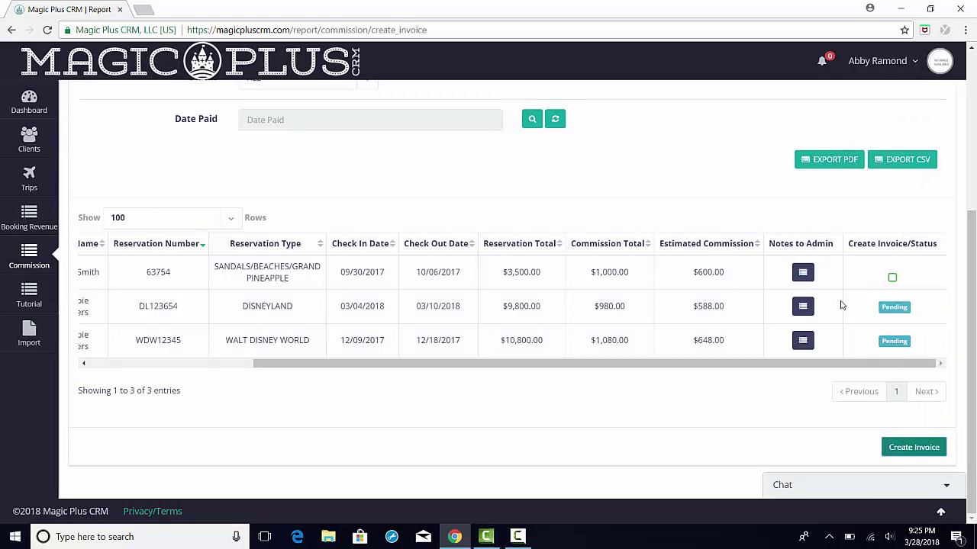
{"action": "left_click", "coordinate": [803, 309]}
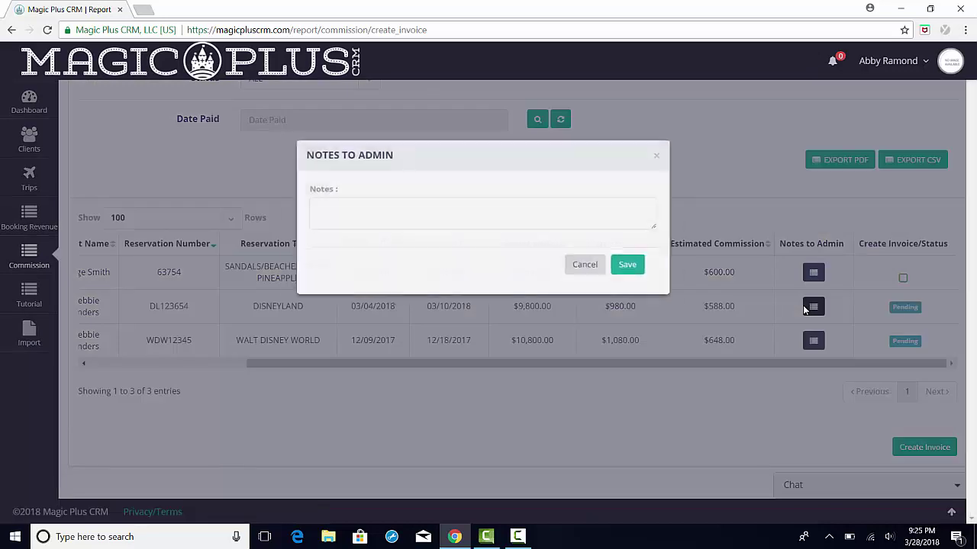
{"action": "left_click", "coordinate": [573, 211]}
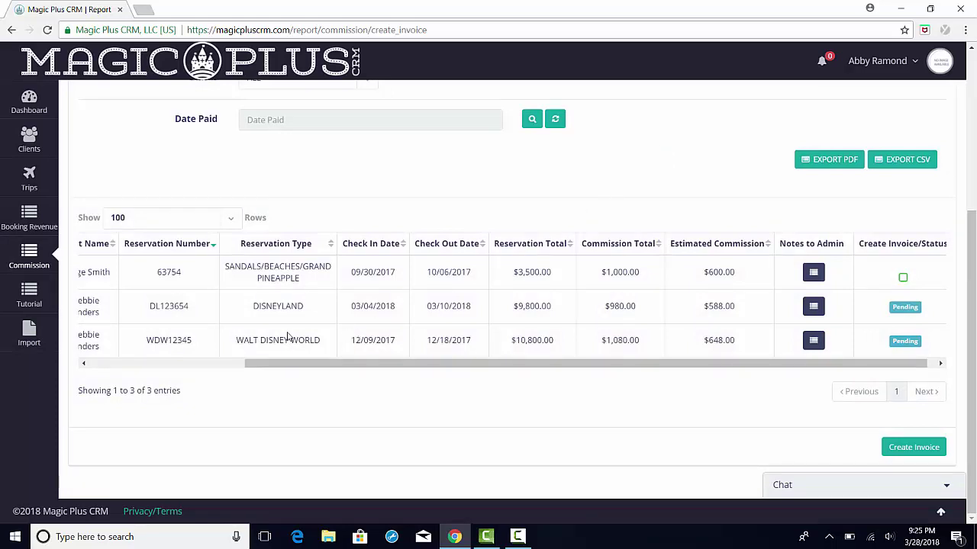
Open Reconcile Invoice and scroll right to the Paid $6,000.00 reservation with $515.00 commission
{"action": "mouse_move", "coordinate": [41, 264]}
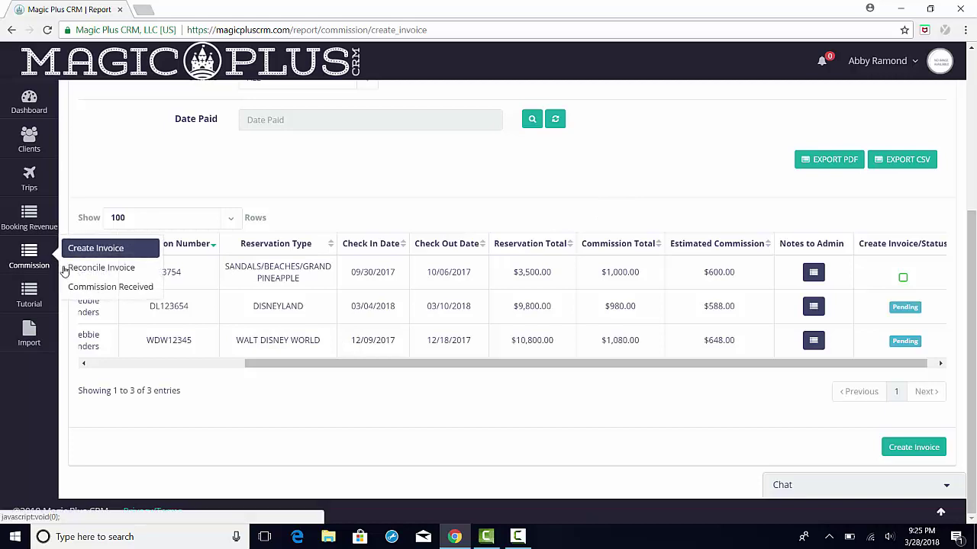
{"action": "left_click", "coordinate": [121, 273]}
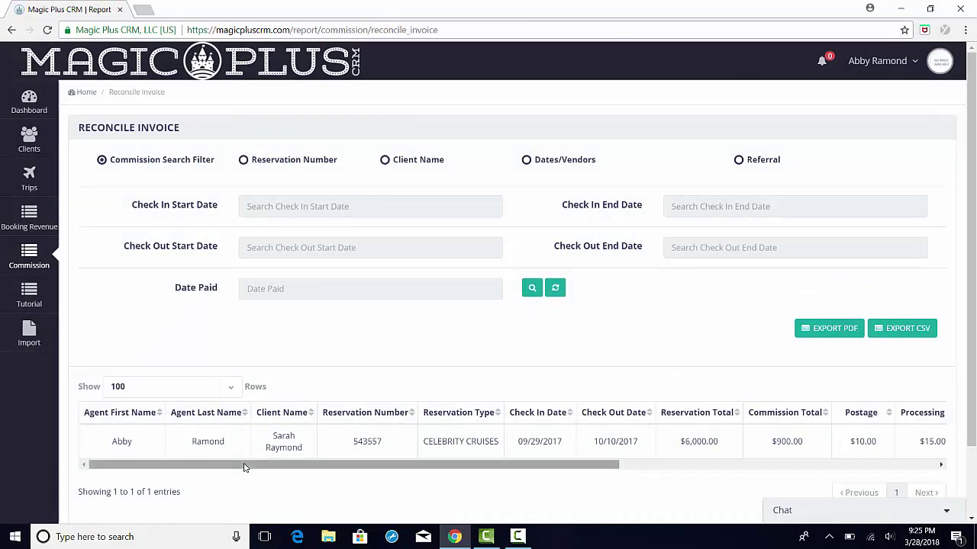
{"action": "left_click_drag", "start_coordinate": [244, 465], "coordinate": [594, 489]}
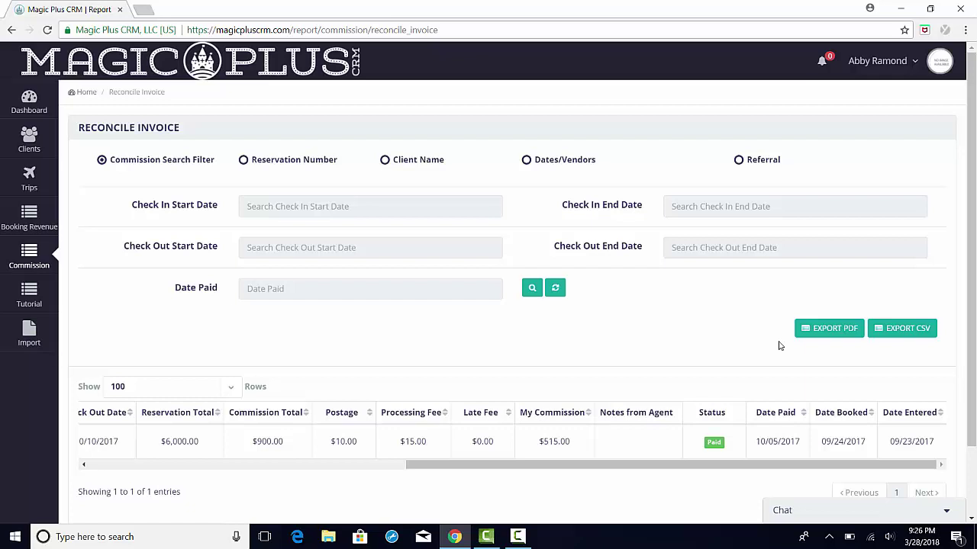
{"action": "mouse_move", "coordinate": [46, 261]}
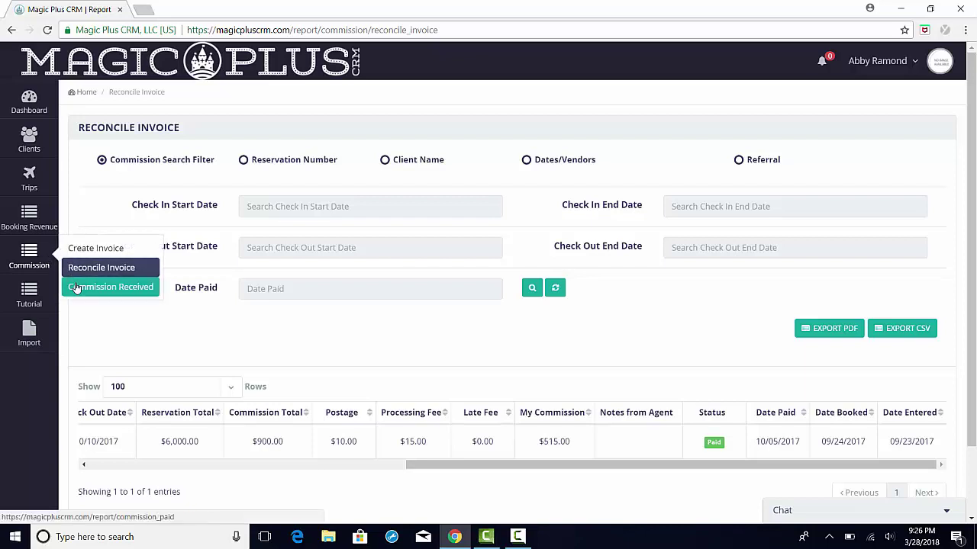
Open Commission Received, try the Start and End Date Paid fields, and close the picker unfiltered
{"action": "left_click", "coordinate": [77, 289]}
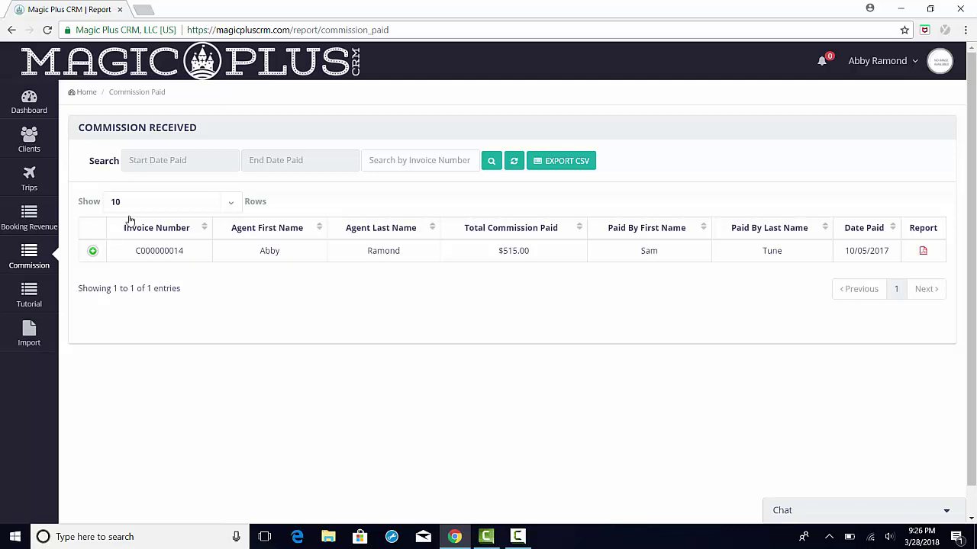
{"action": "left_click", "coordinate": [178, 165]}
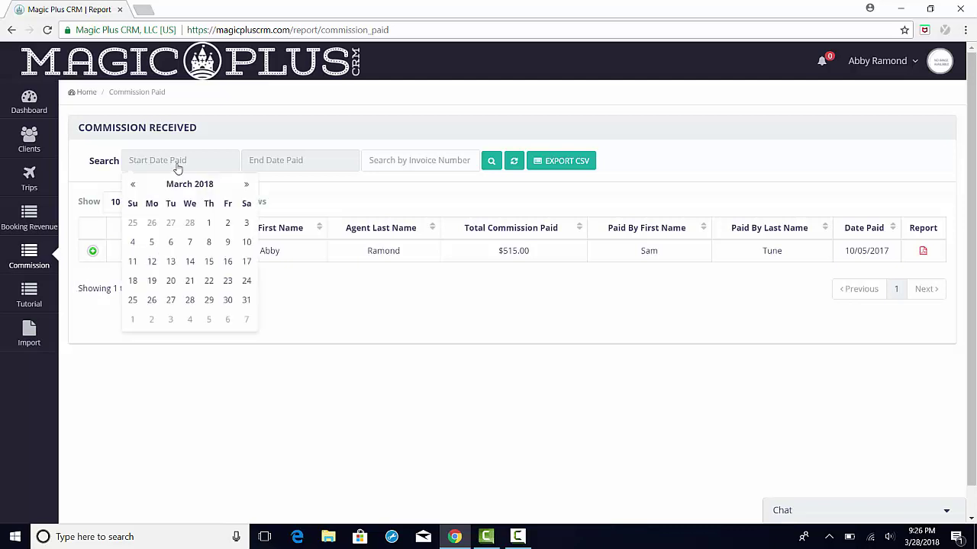
{"action": "left_click", "coordinate": [262, 162]}
{"action": "left_click", "coordinate": [503, 181]}
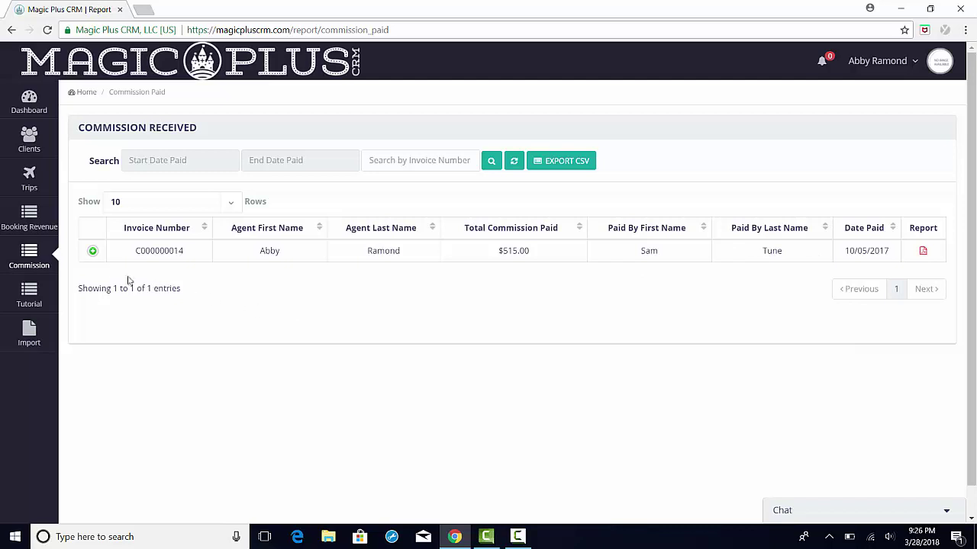
Expand the $515.00 commission row to show its Celebrity Cruises reservation and download the PDF report
{"action": "left_click", "coordinate": [92, 253]}
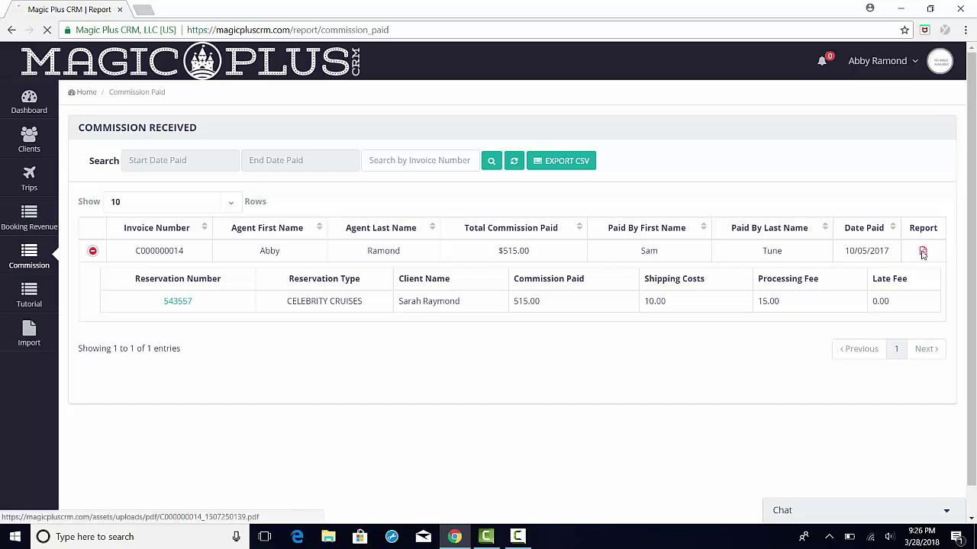
{"action": "left_click", "coordinate": [922, 254]}
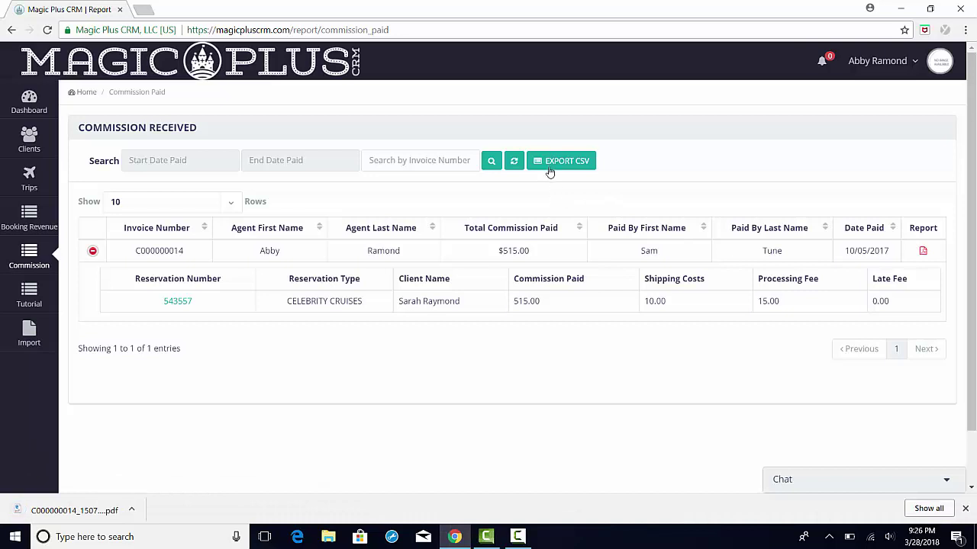